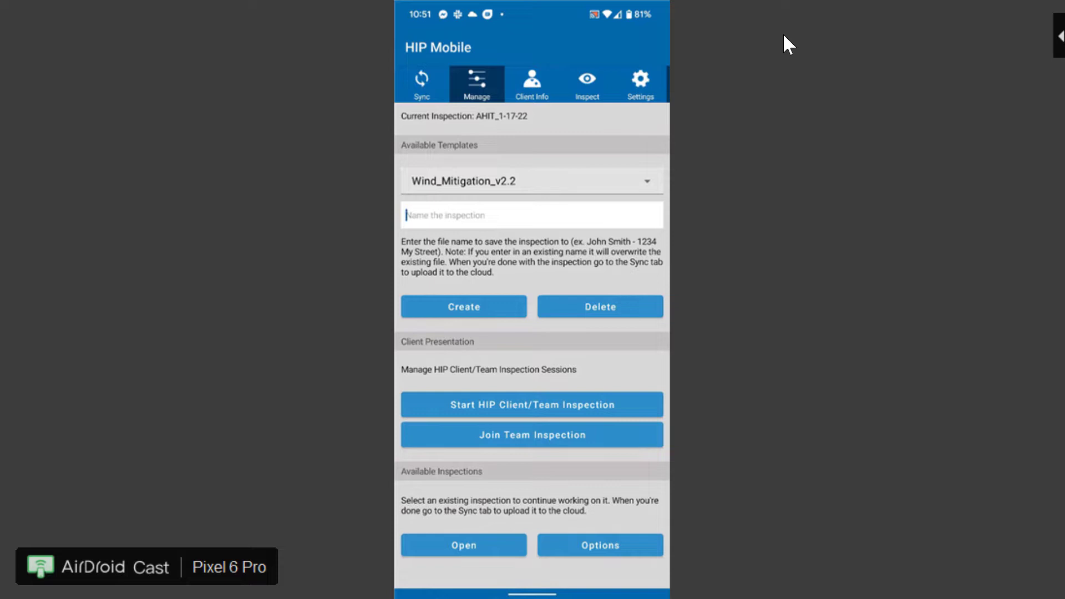
# Create a new inspection named with the client's surname and start inspecting
pyautogui.write('Smith')
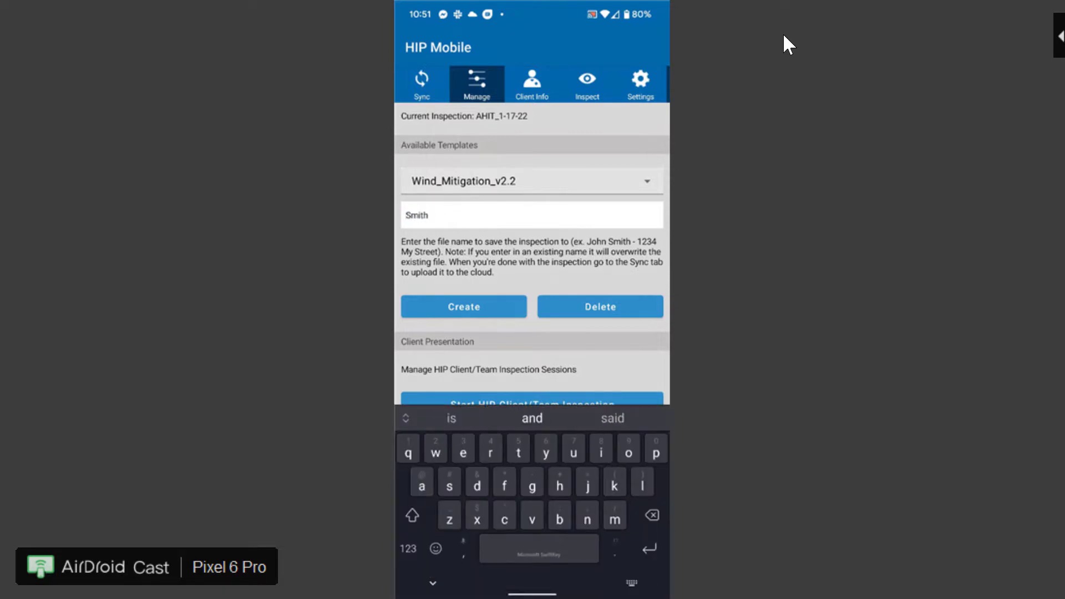
pyautogui.press('Return')
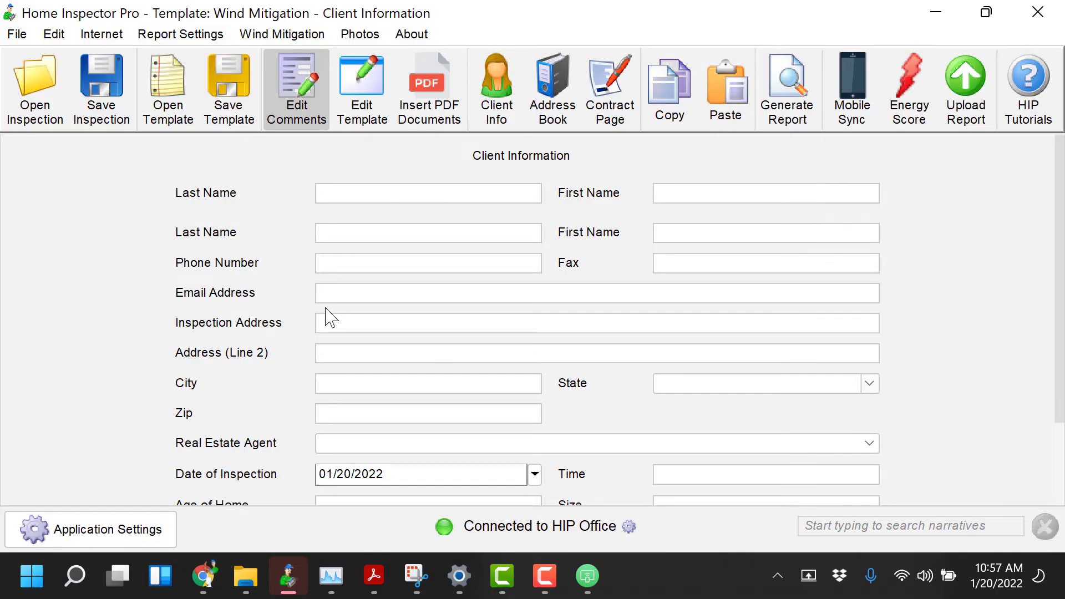
# Download the 1-20-22 inspection from the cloud and save it as an .hfz file in Client Data
pyautogui.click(859, 120)
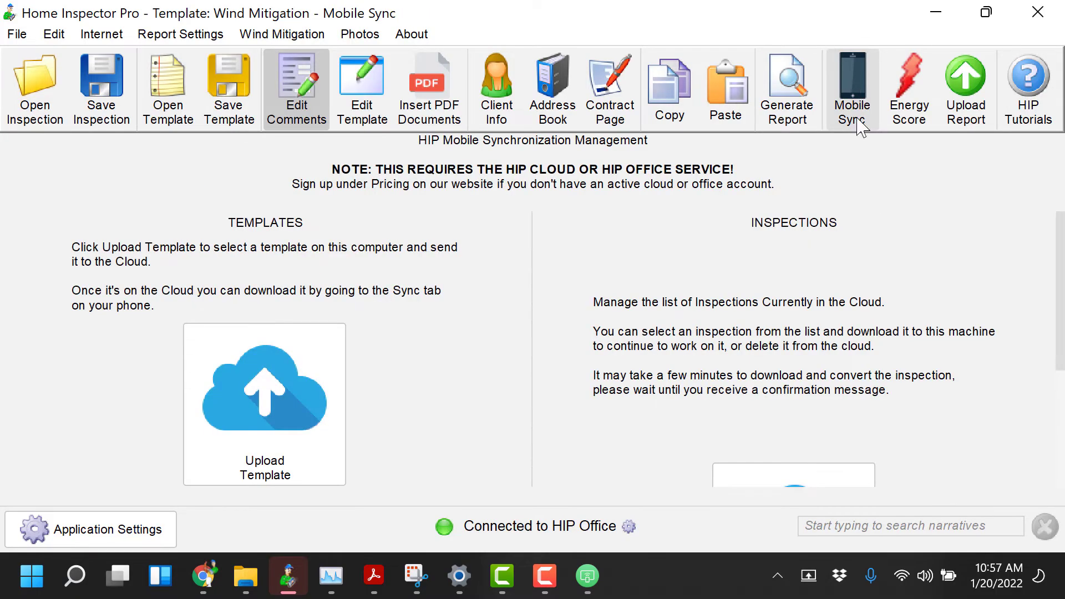
pyautogui.scroll(-3, 799, 339)
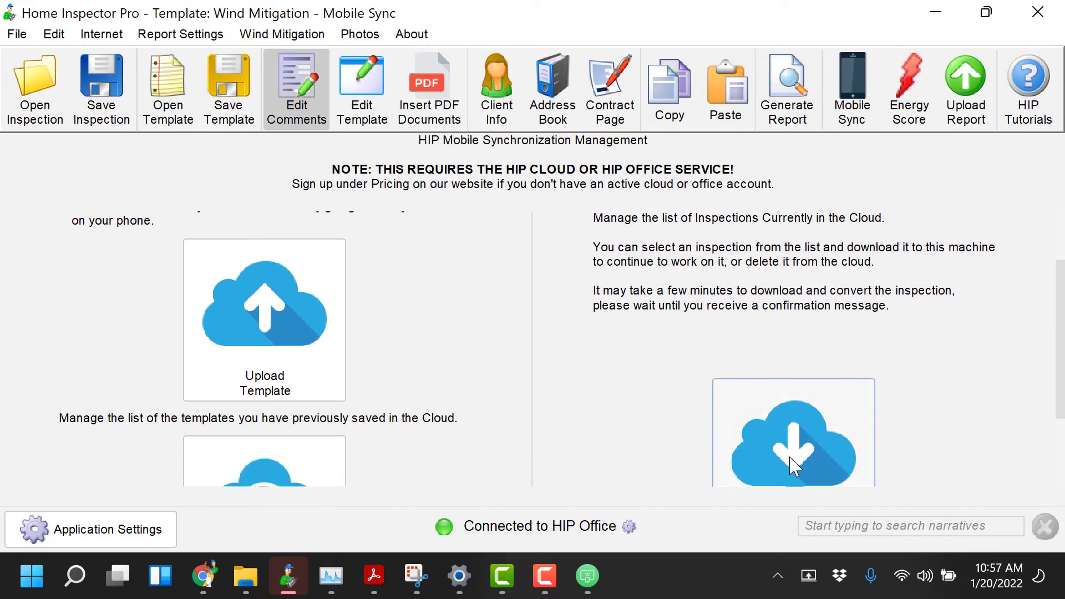
pyautogui.click(790, 405)
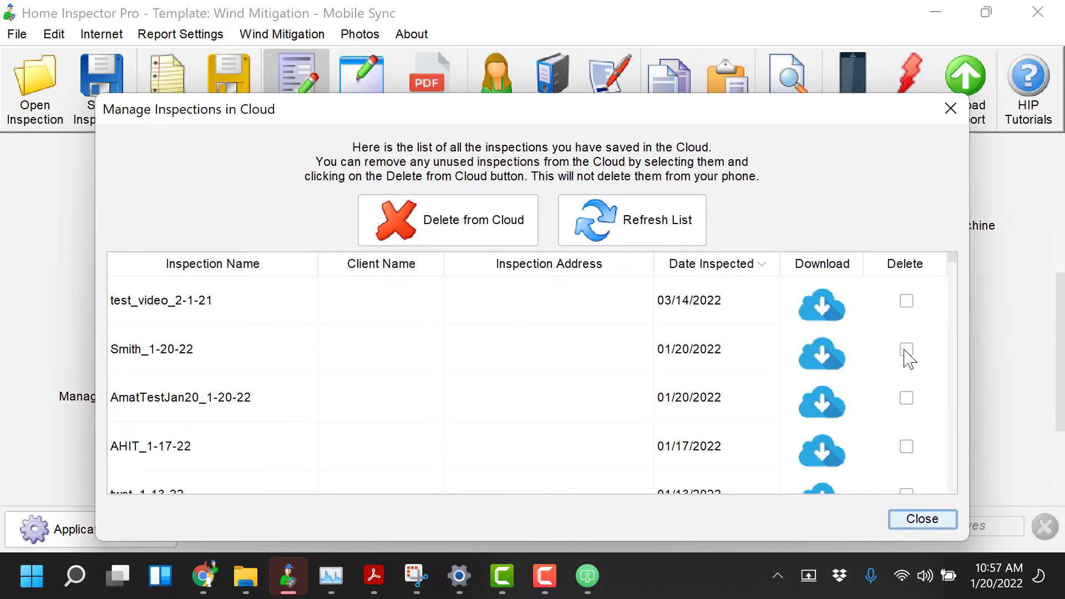
pyautogui.click(815, 358)
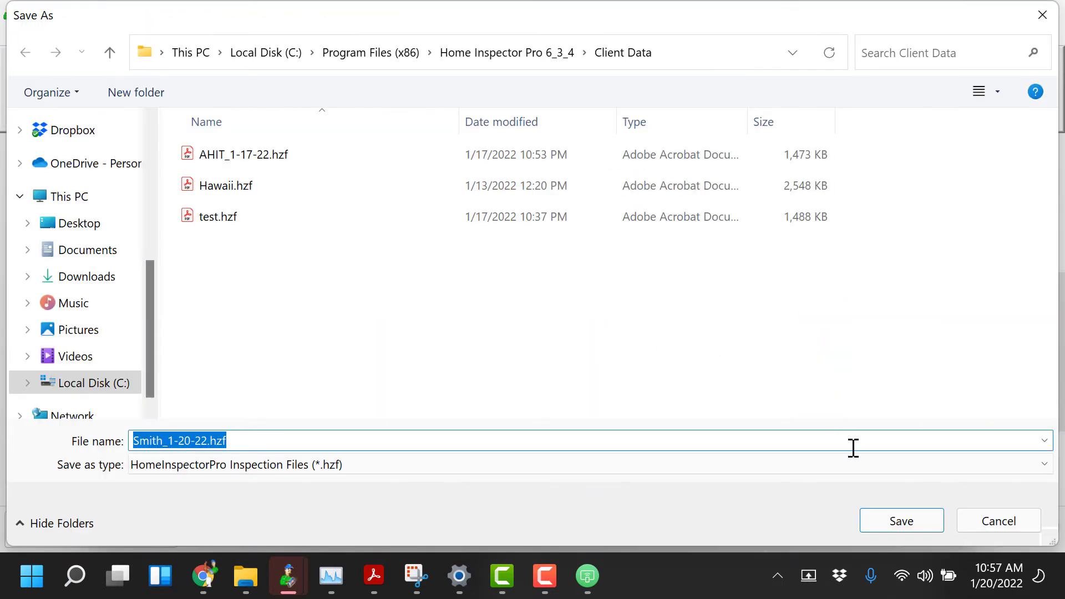
pyautogui.click(893, 521)
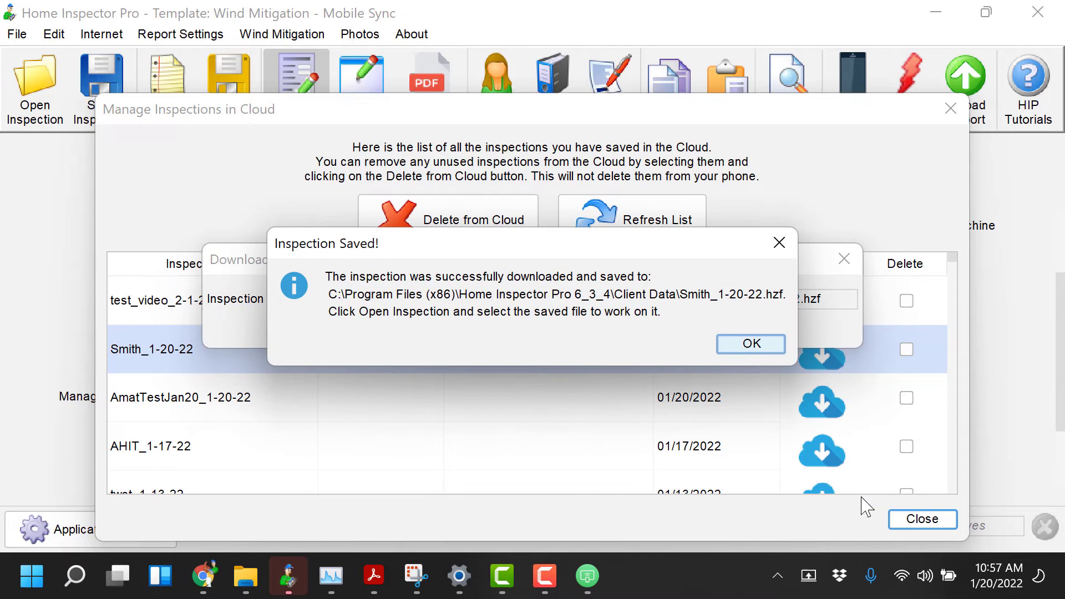
pyautogui.click(751, 344)
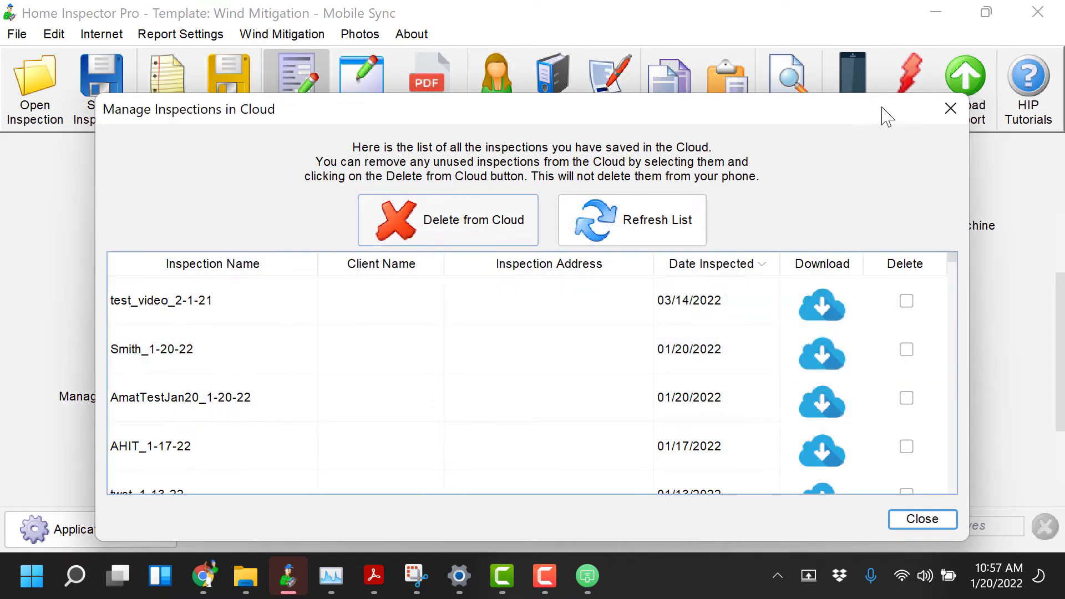
# Open the downloaded 1-20-22 .hfz inspection file from the Client Data folder
pyautogui.click(950, 109)
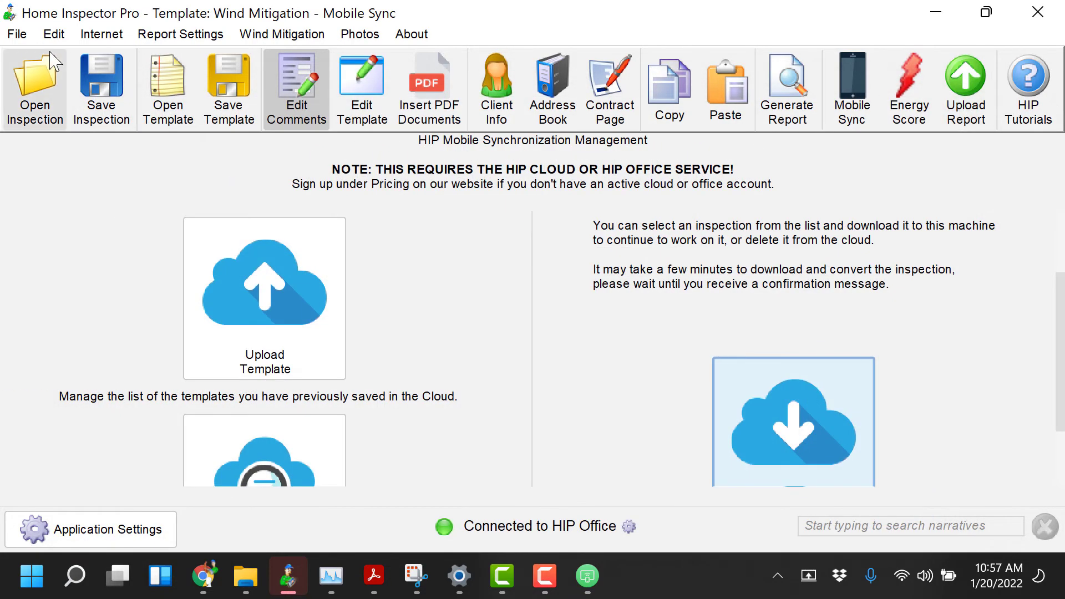
pyautogui.click(25, 84)
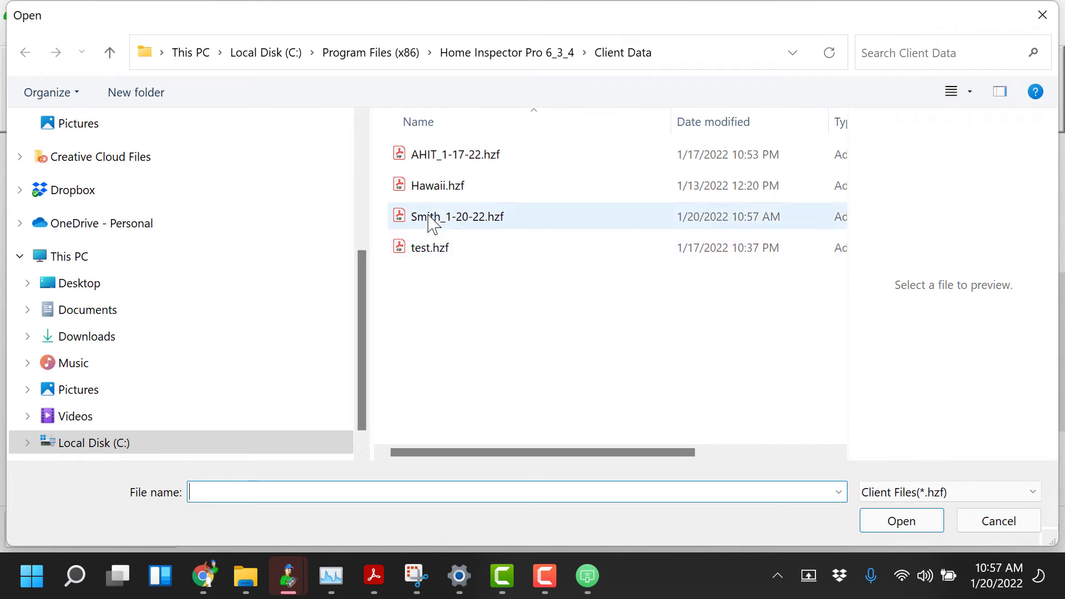
pyautogui.click(433, 222)
pyautogui.click(915, 524)
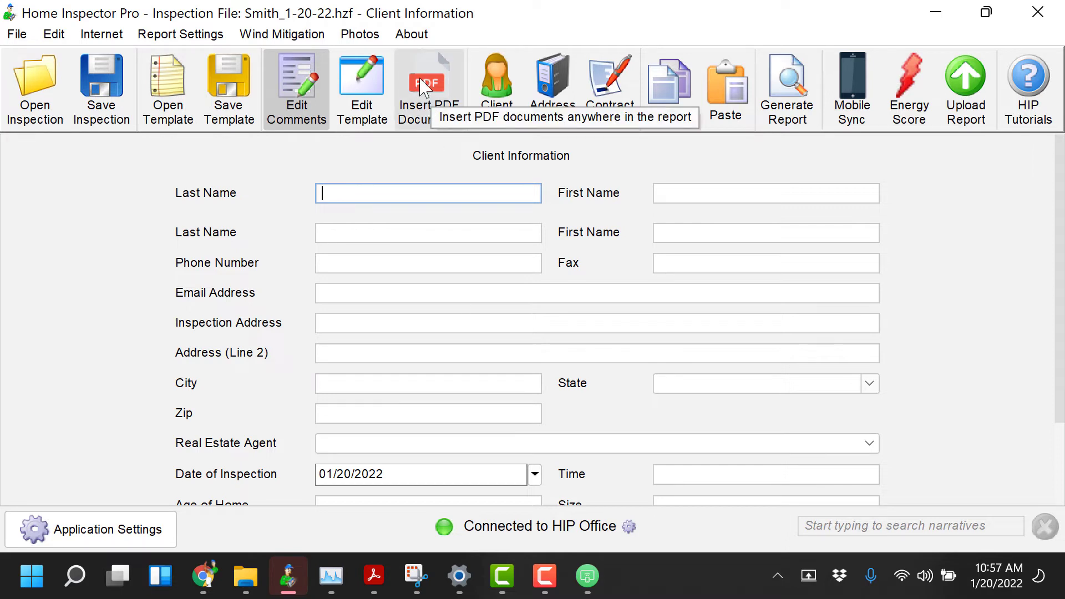
# Review the Wind Mitigation answers on the Building Code, Roof Covering and Asphalt/Fiberglass Shingle tabs
pyautogui.click(315, 36)
pyautogui.click(299, 59)
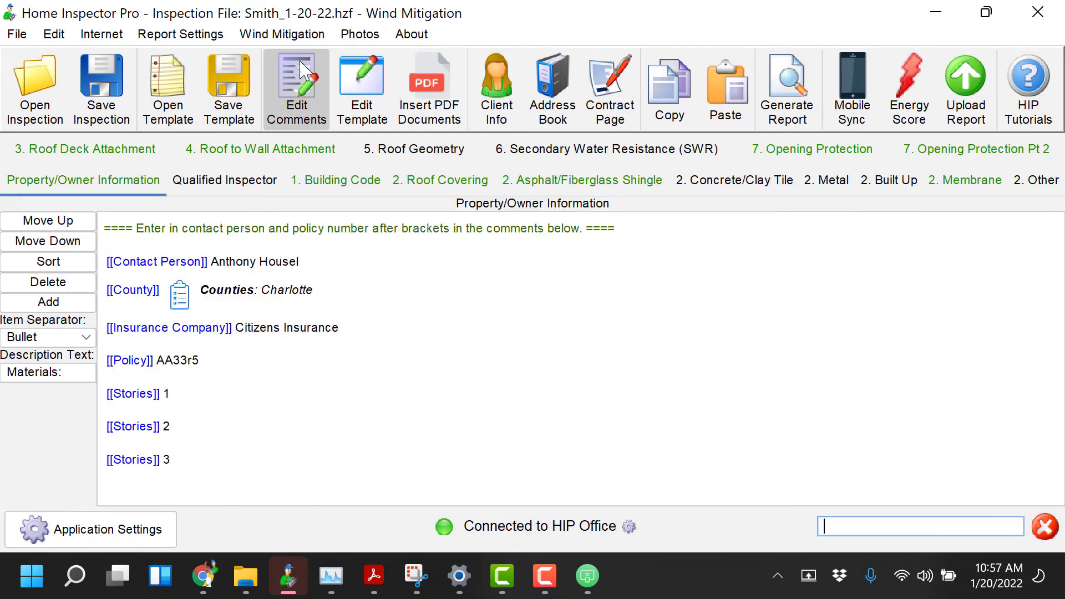
pyautogui.click(304, 184)
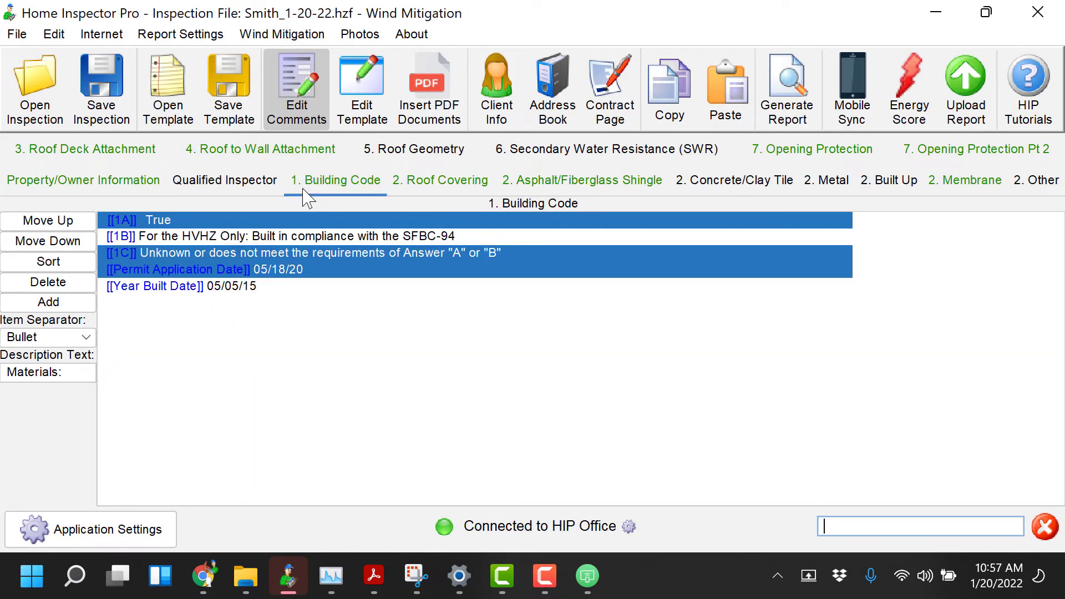
pyautogui.click(441, 181)
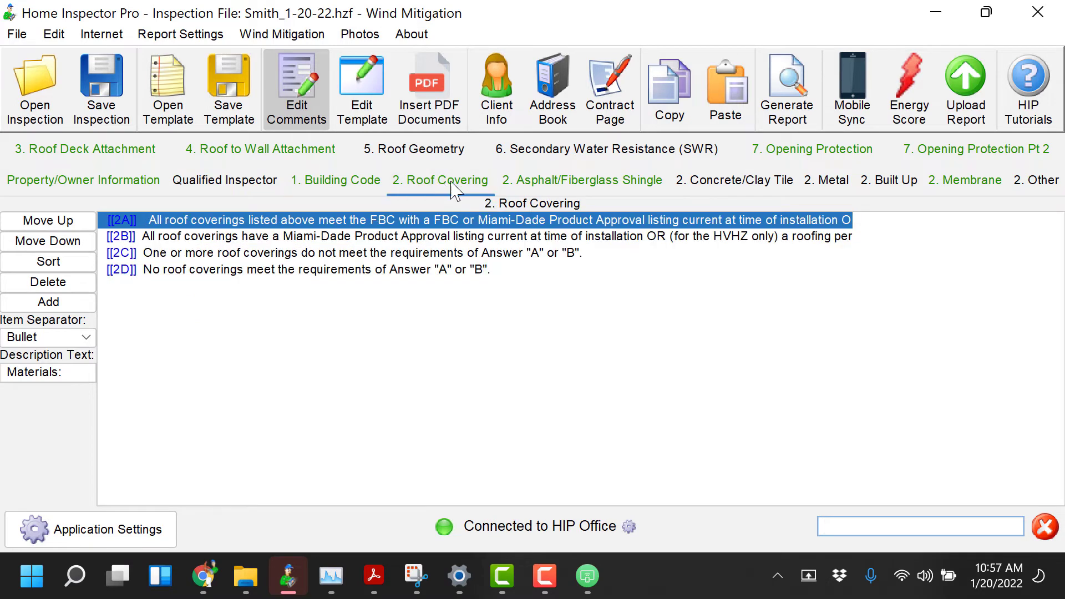
pyautogui.click(533, 187)
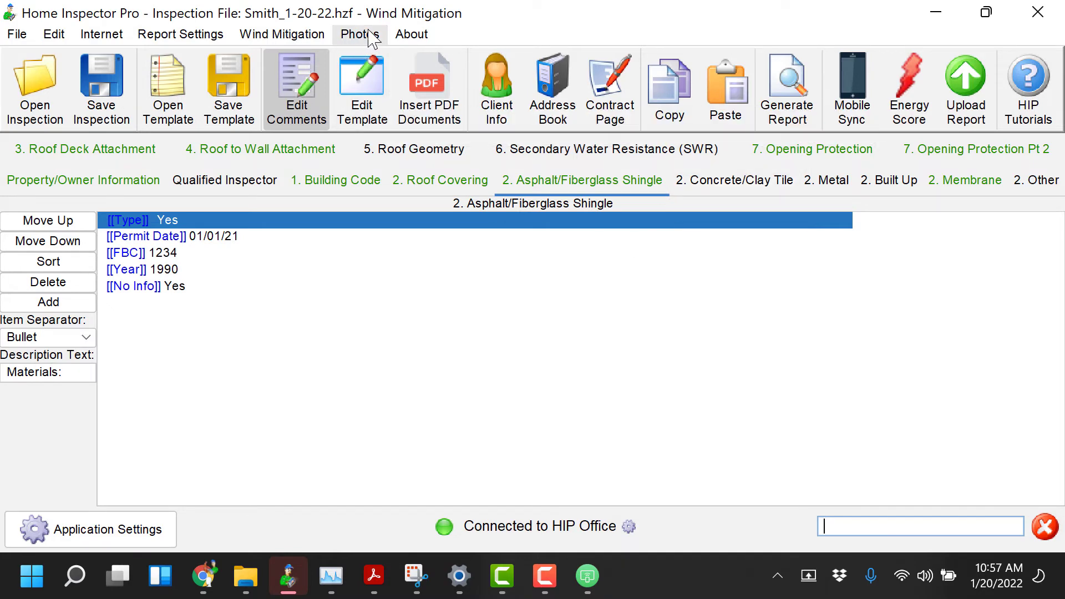
# Check the inspection photos, then show the attached wind mitigation PDF on Insert PDF Documents
pyautogui.click(385, 38)
pyautogui.click(371, 60)
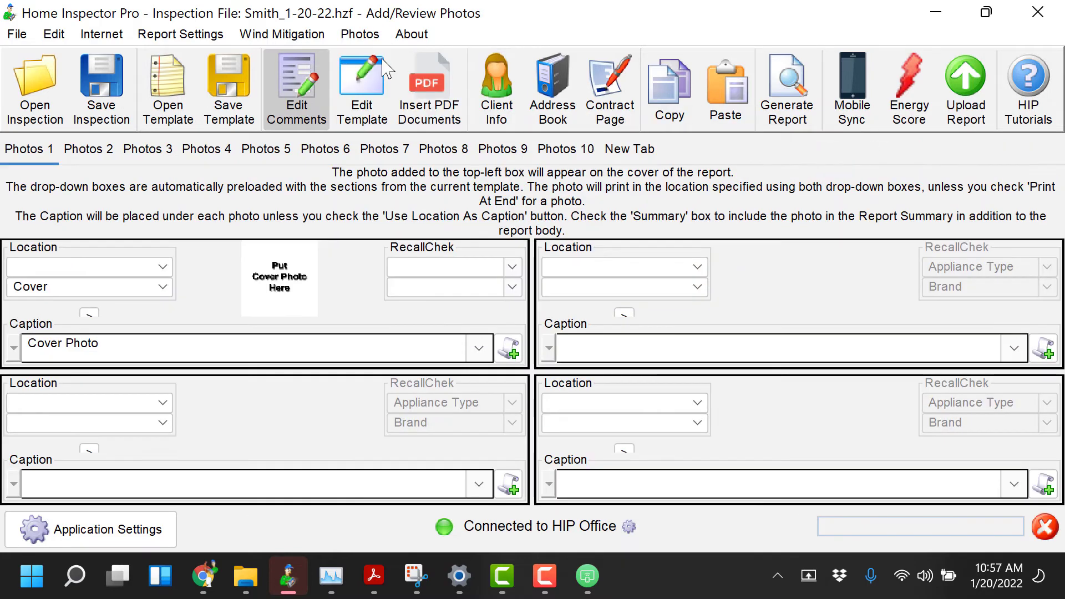
pyautogui.click(433, 84)
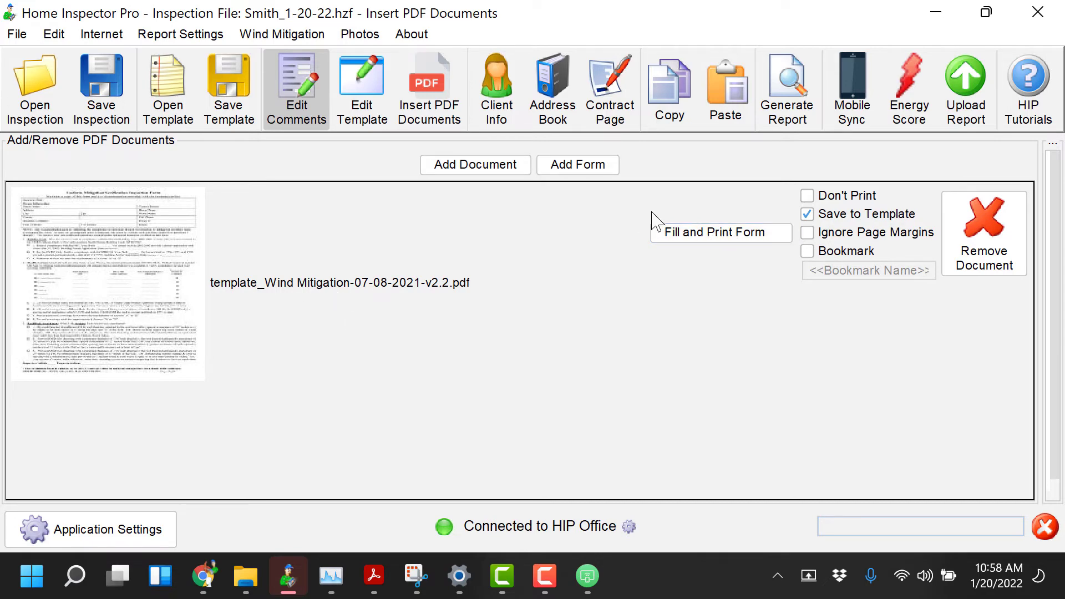
pyautogui.click(703, 237)
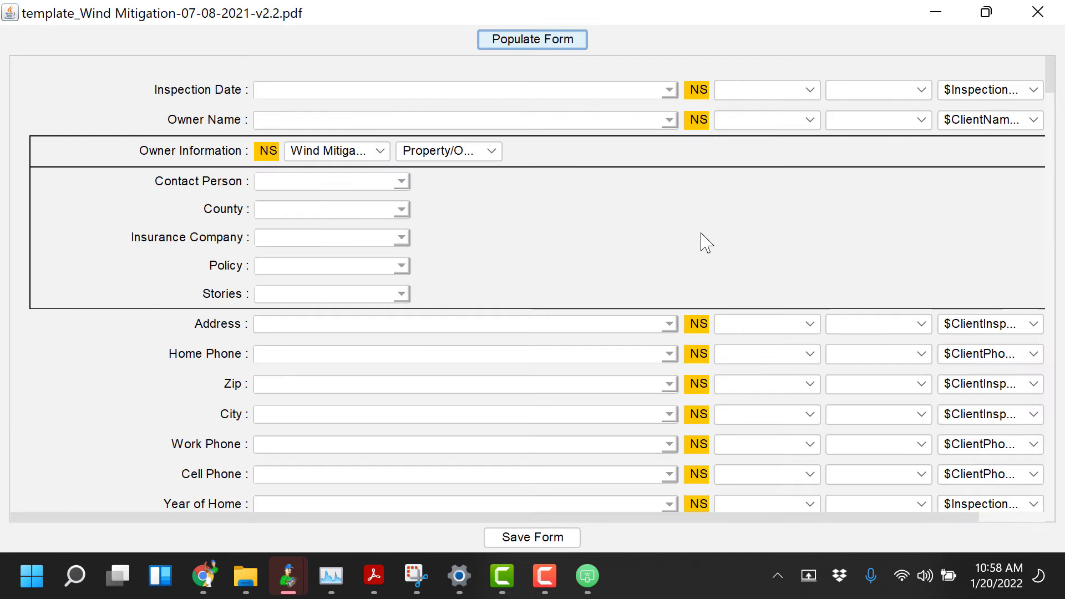
pyautogui.click(516, 43)
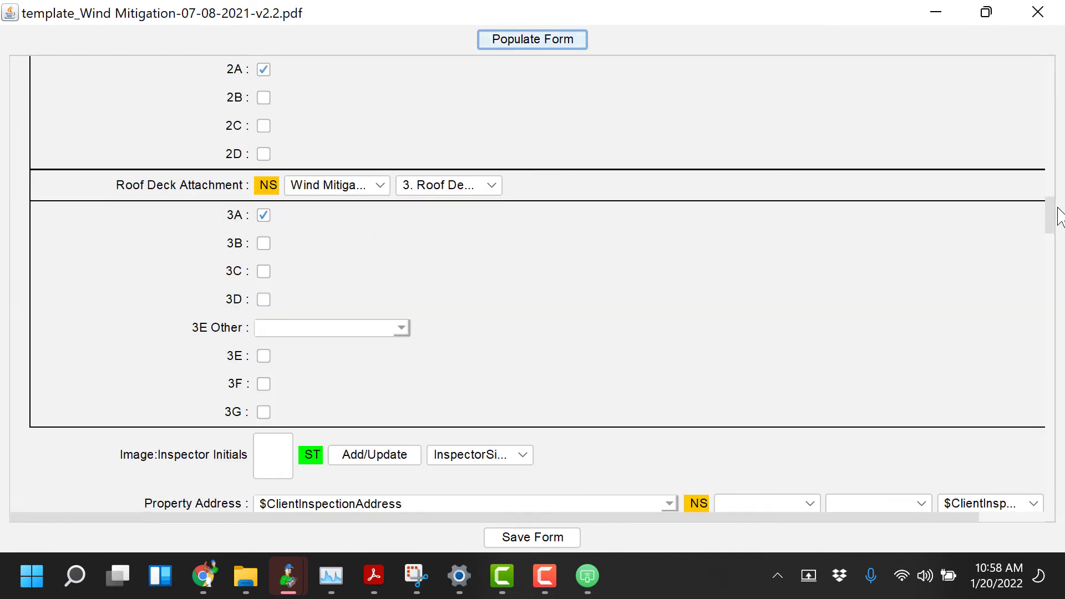
pyautogui.scroll(2, 1053, 217)
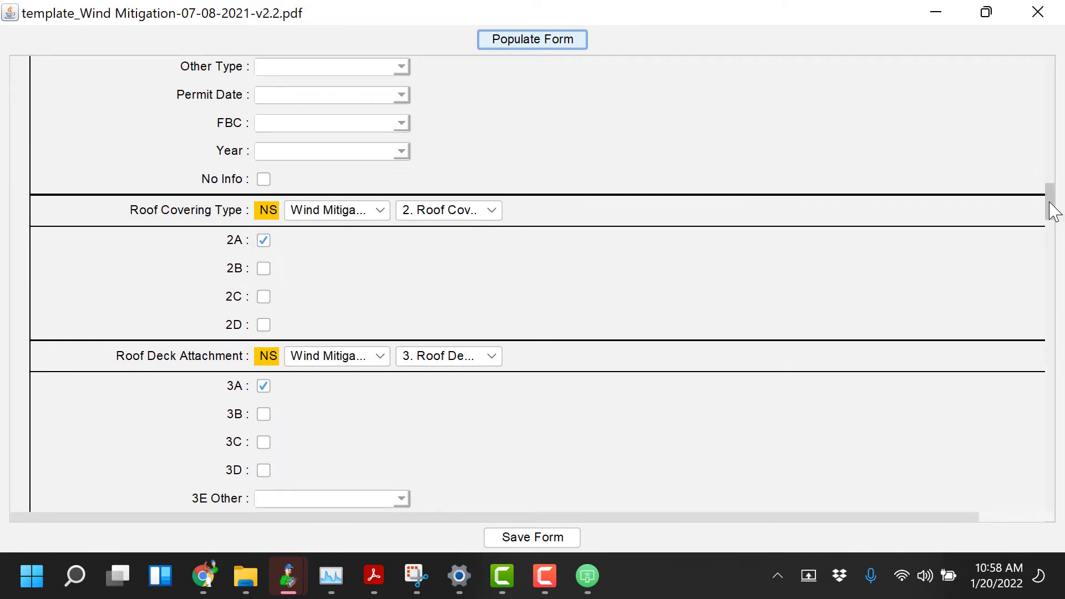
pyautogui.moveTo(1049, 206); pyautogui.dragTo(1047, 62)
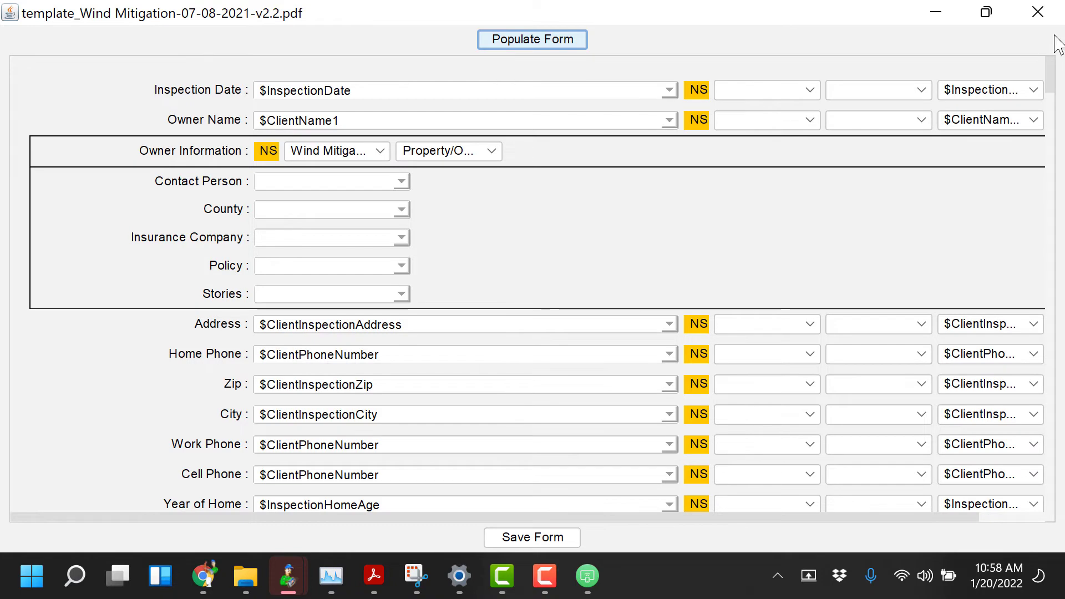
pyautogui.moveTo(1054, 80); pyautogui.dragTo(1049, 95)
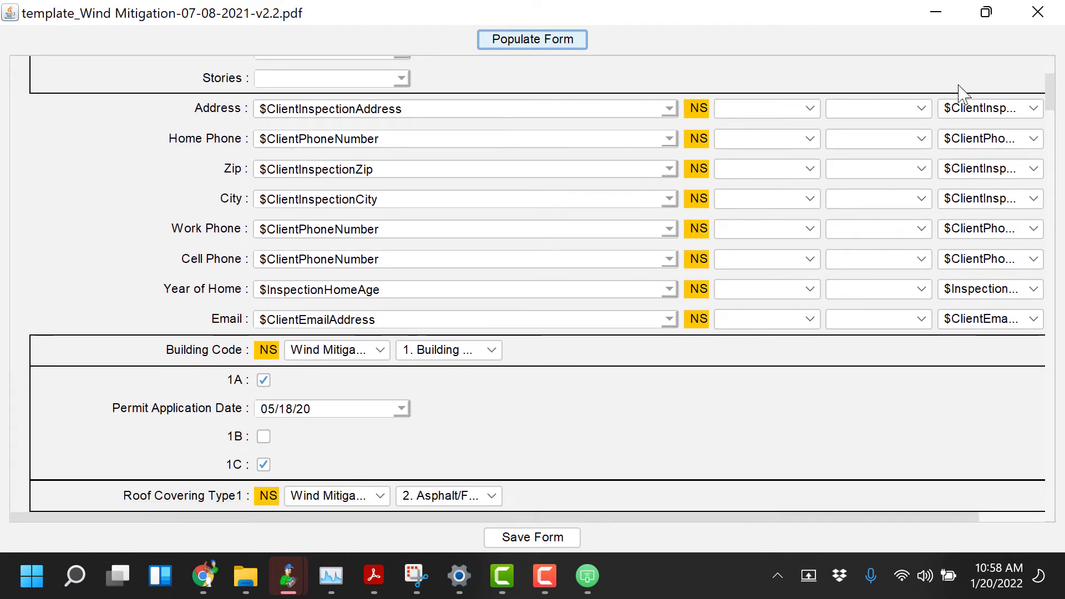
pyautogui.moveTo(1054, 95); pyautogui.dragTo(1053, 104)
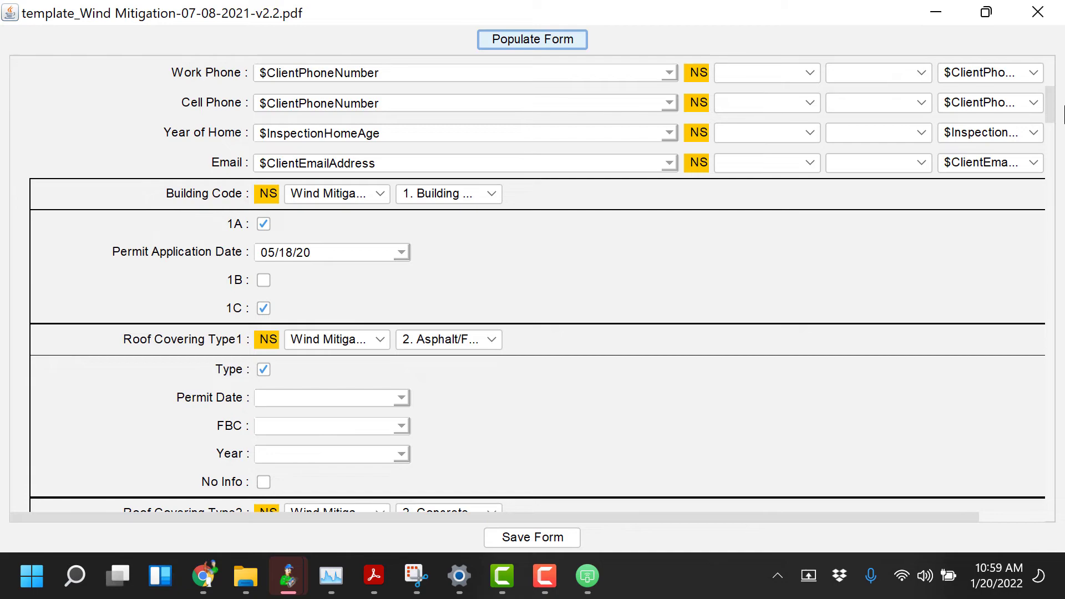
# Change Qualified Inspector from NS to ST and save the form mapping
pyautogui.moveTo(1052, 104); pyautogui.dragTo(1058, 507)
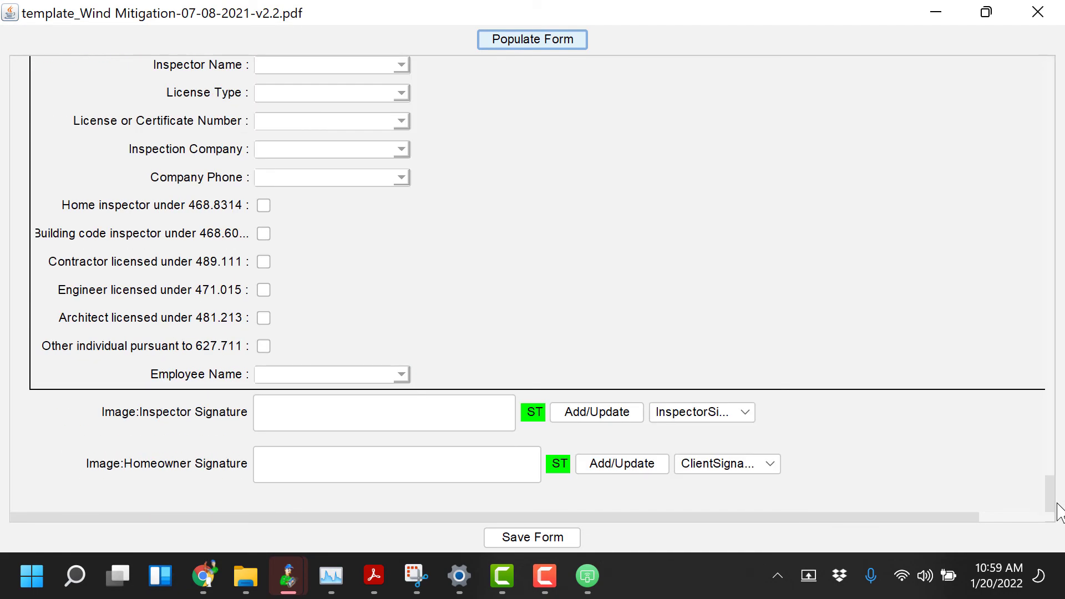
pyautogui.scroll(3, 673, 240)
pyautogui.scroll(2, 673, 240)
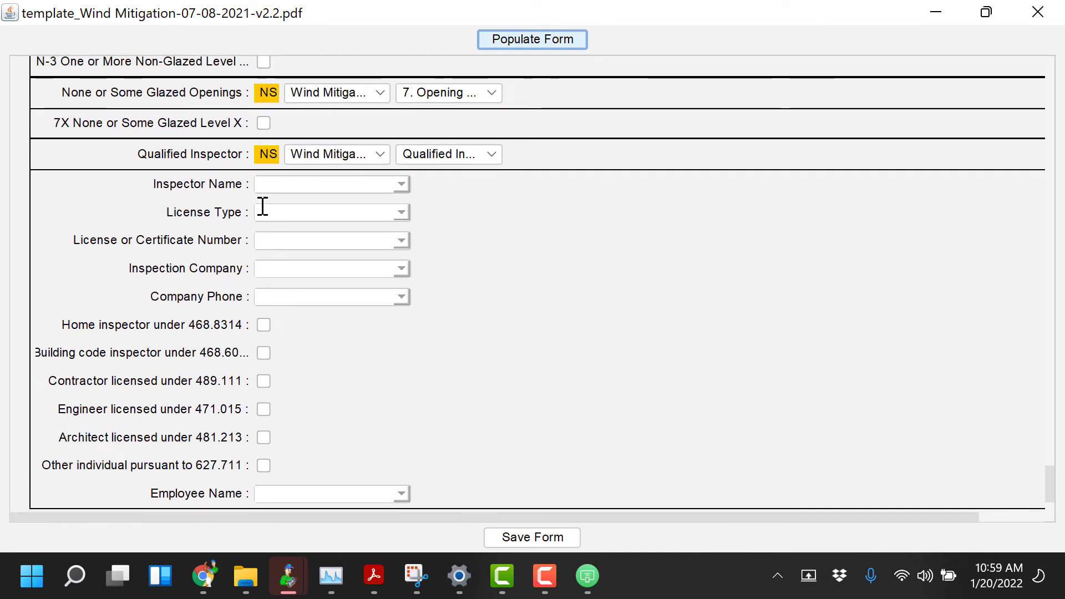
pyautogui.click(268, 155)
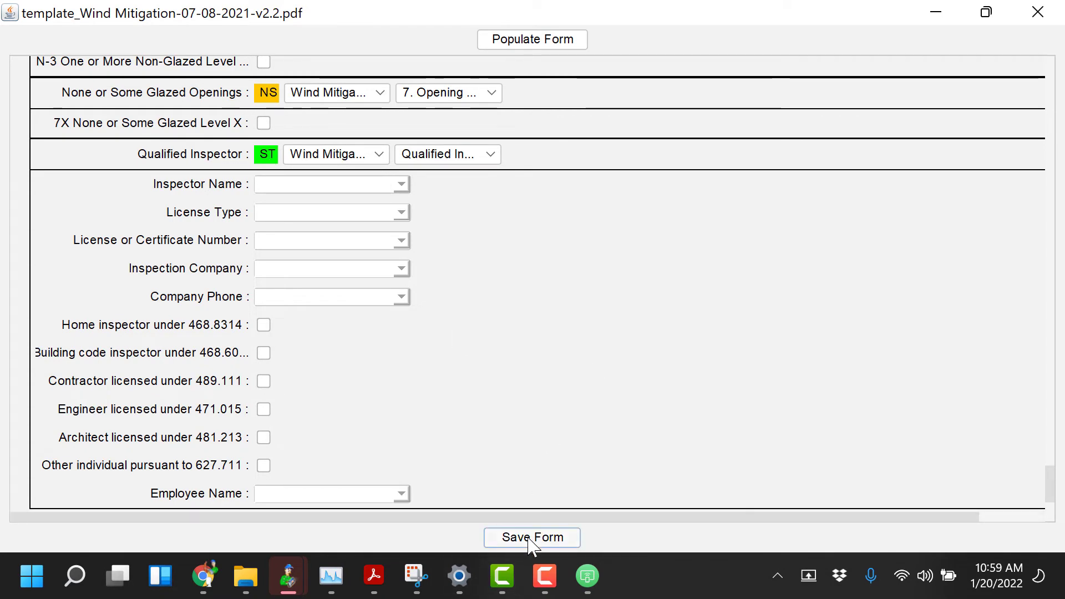
pyautogui.click(533, 538)
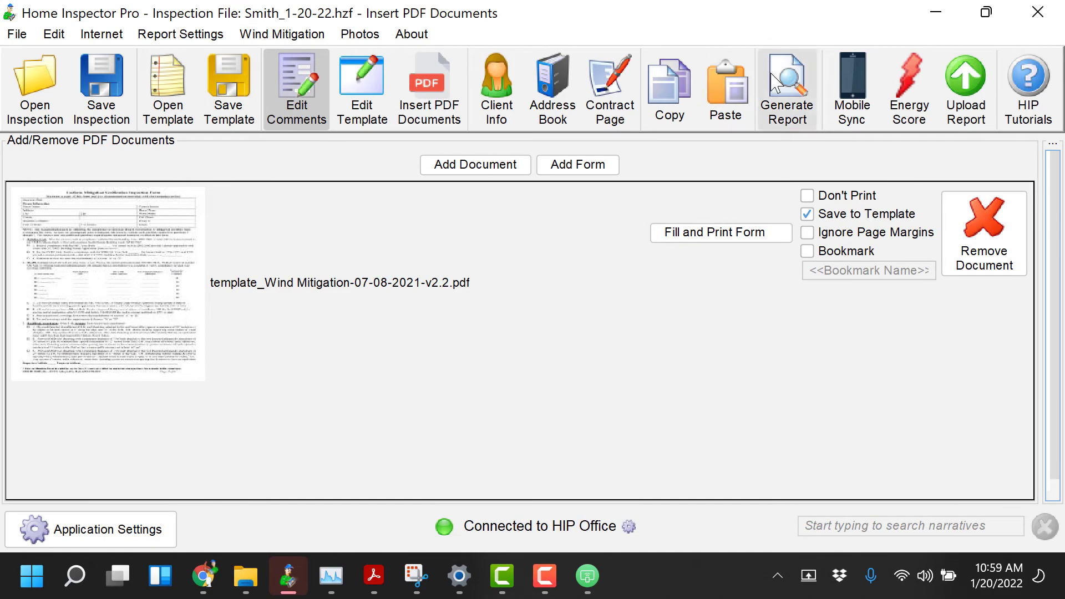
# Generate the inspection report, accepting the default print settings with only Wind Mit Photos printing
pyautogui.click(792, 94)
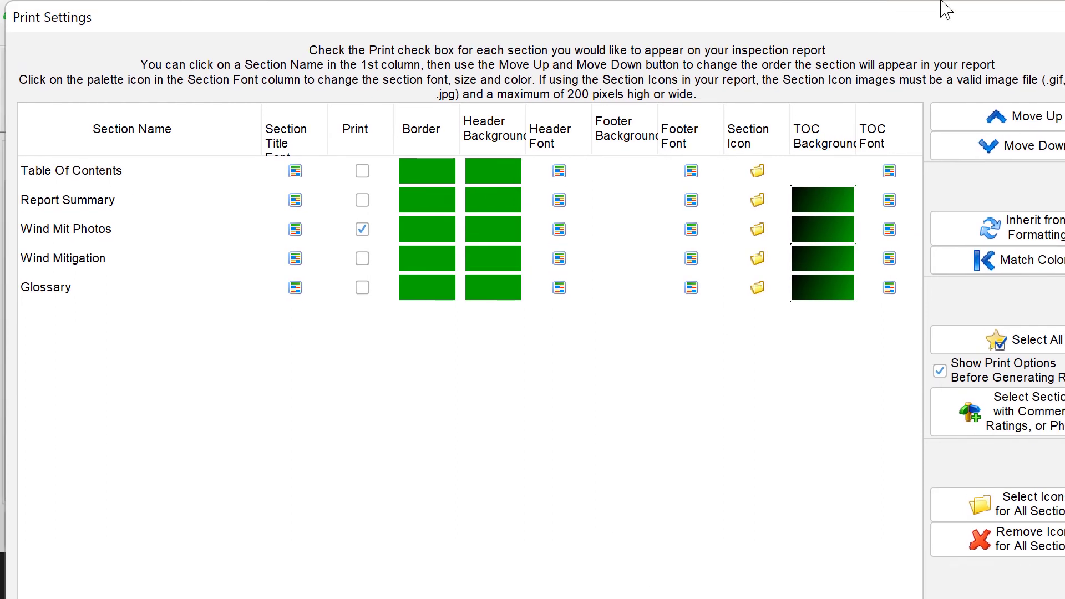
pyautogui.press('Return')
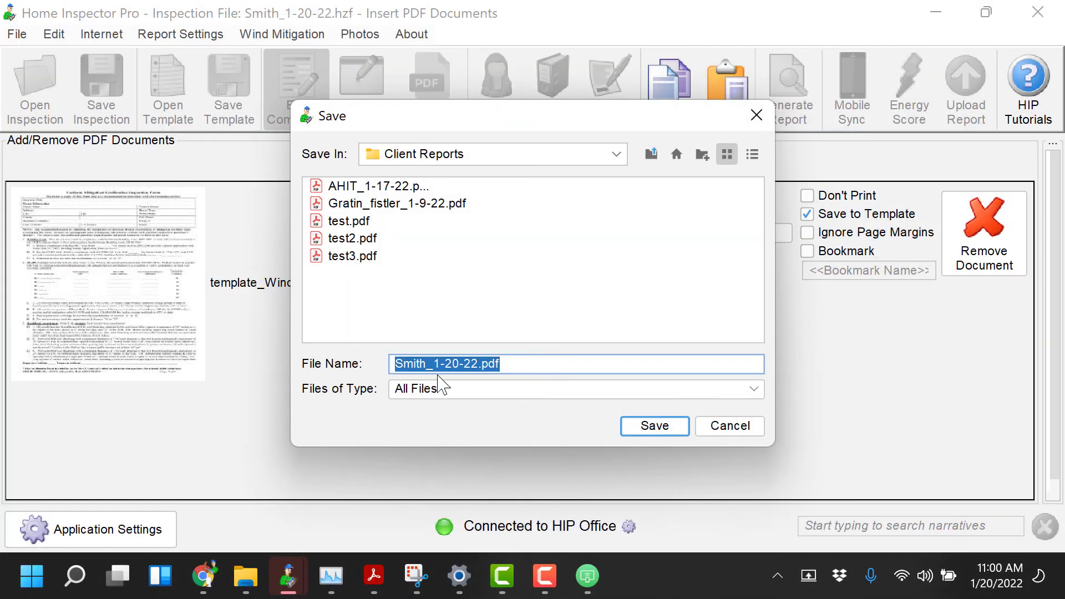
# Save the report as Smith_1-20-22.pdf in Client Reports under the suggested name
pyautogui.click(635, 426)
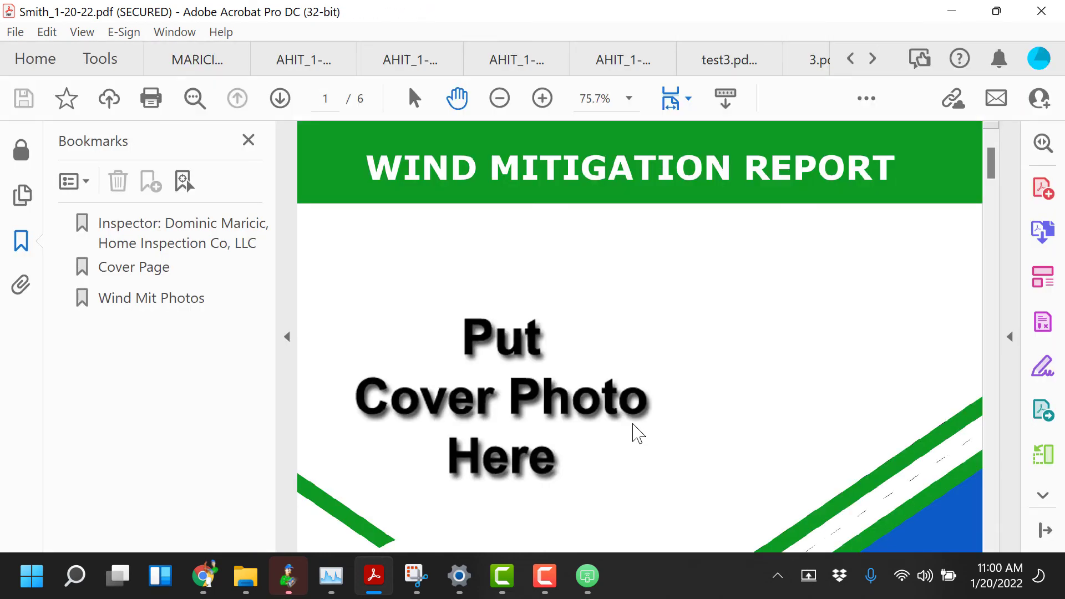
pyautogui.scroll(-3, 567, 351)
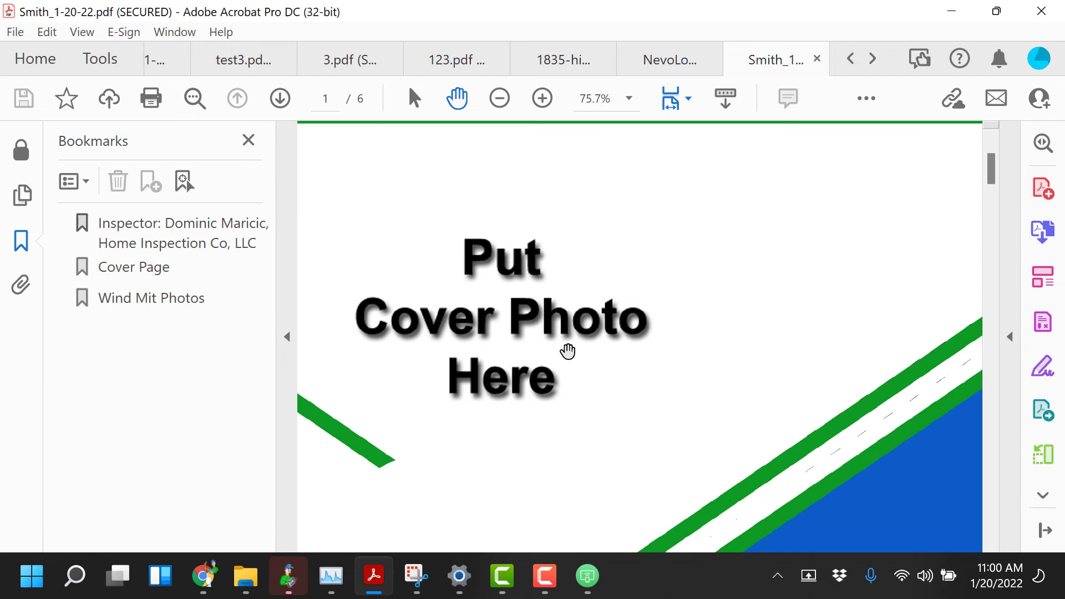
pyautogui.scroll(-20, 567, 351)
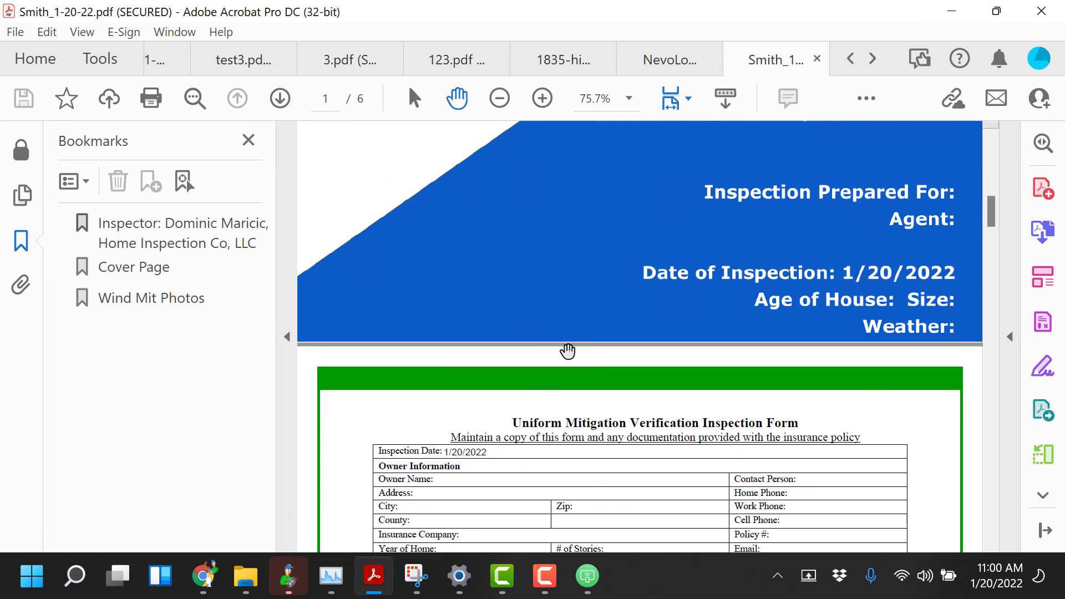
pyautogui.scroll(-8, 567, 351)
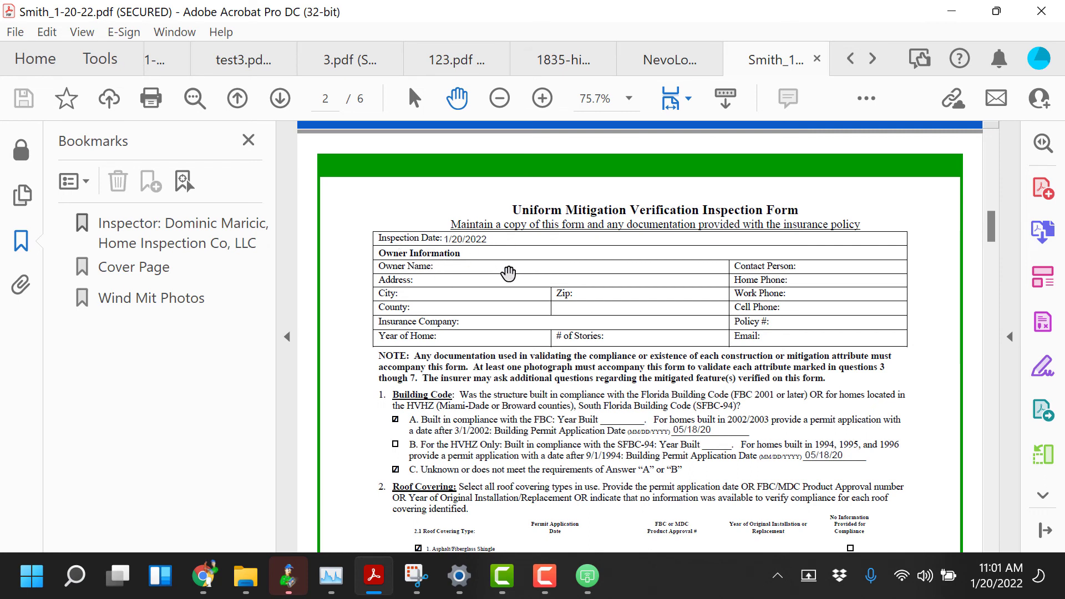
pyautogui.scroll(-2, 580, 433)
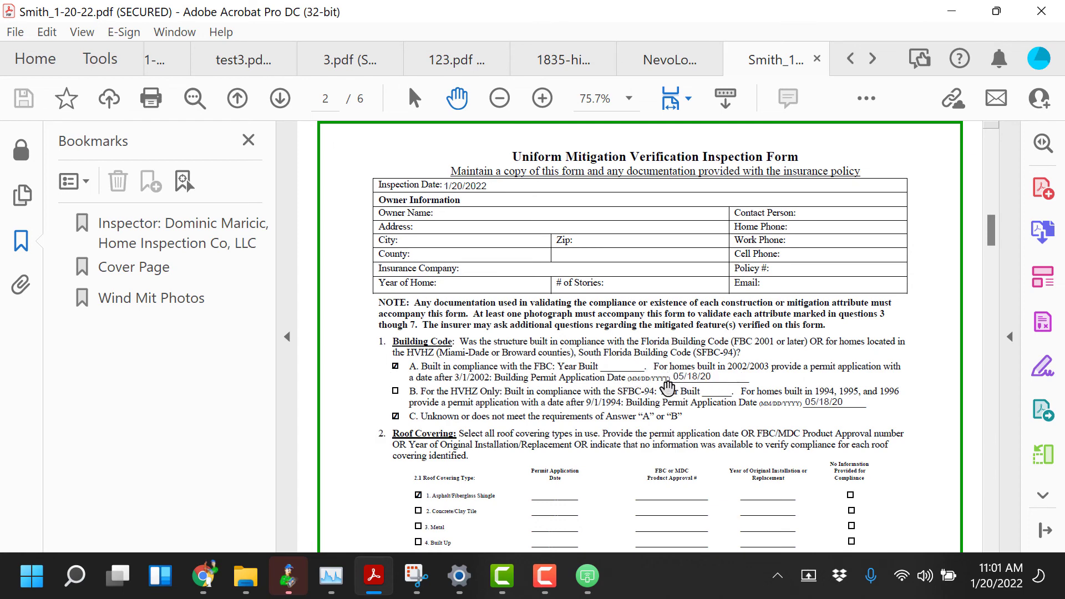
pyautogui.scroll(-5, 687, 448)
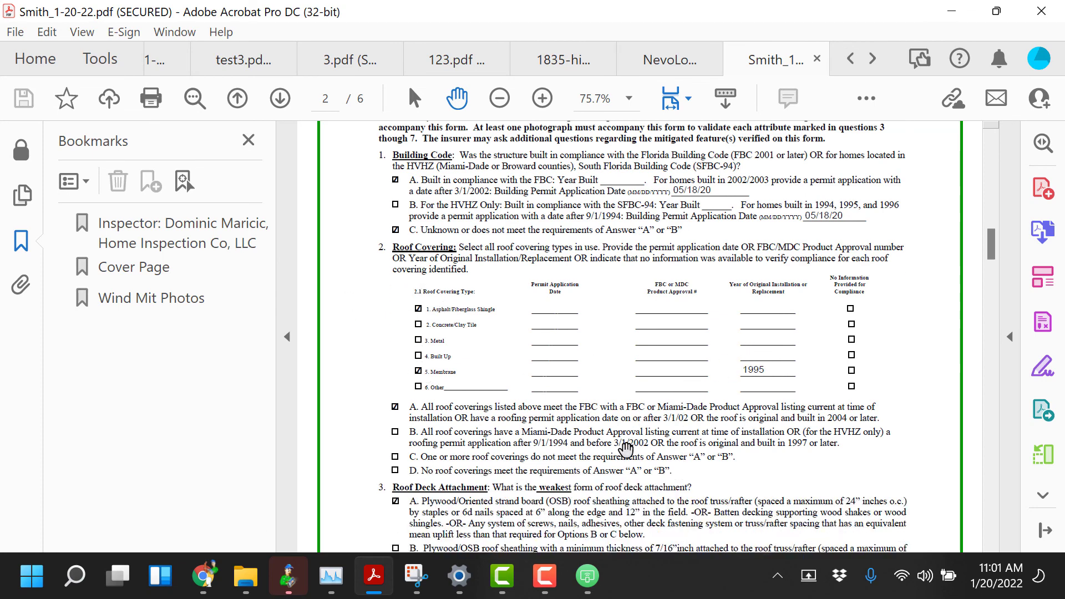
pyautogui.scroll(-2, 626, 450)
pyautogui.scroll(-10, 626, 450)
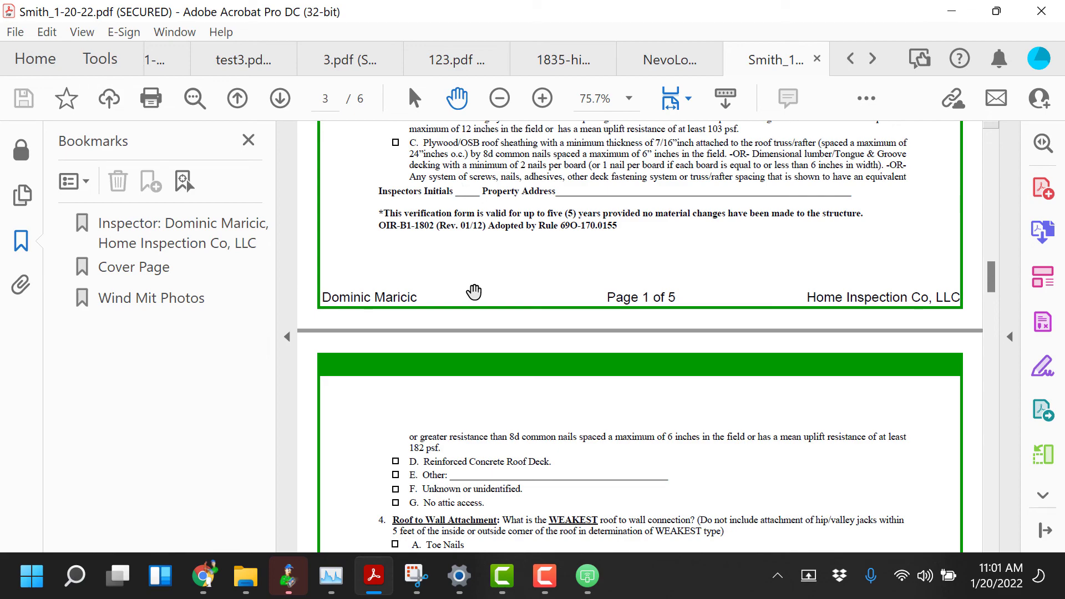
pyautogui.moveTo(991, 276); pyautogui.dragTo(1001, 455)
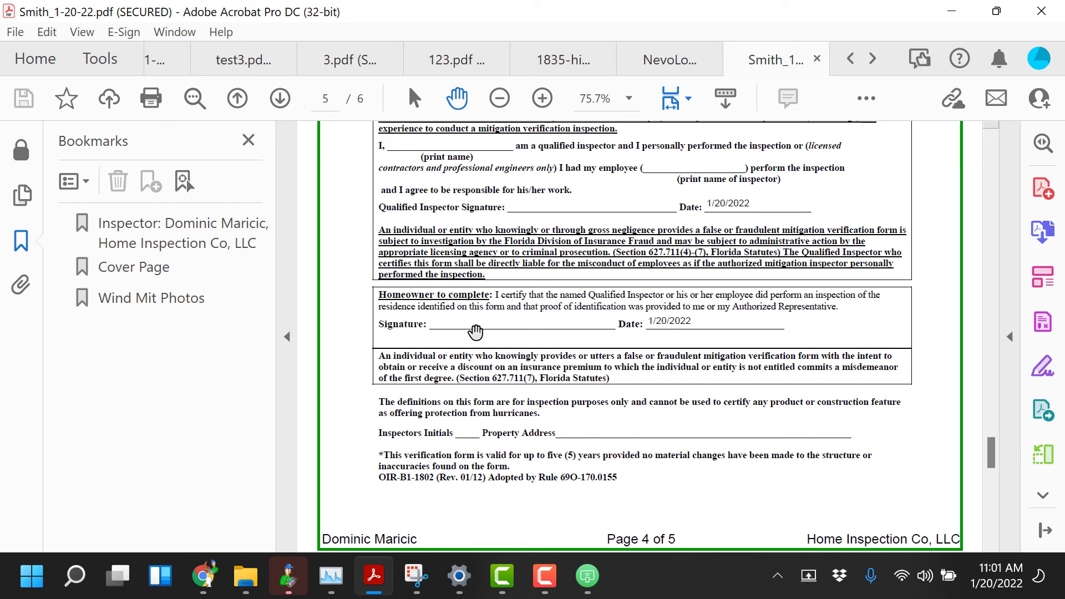
pyautogui.scroll(-4, 625, 432)
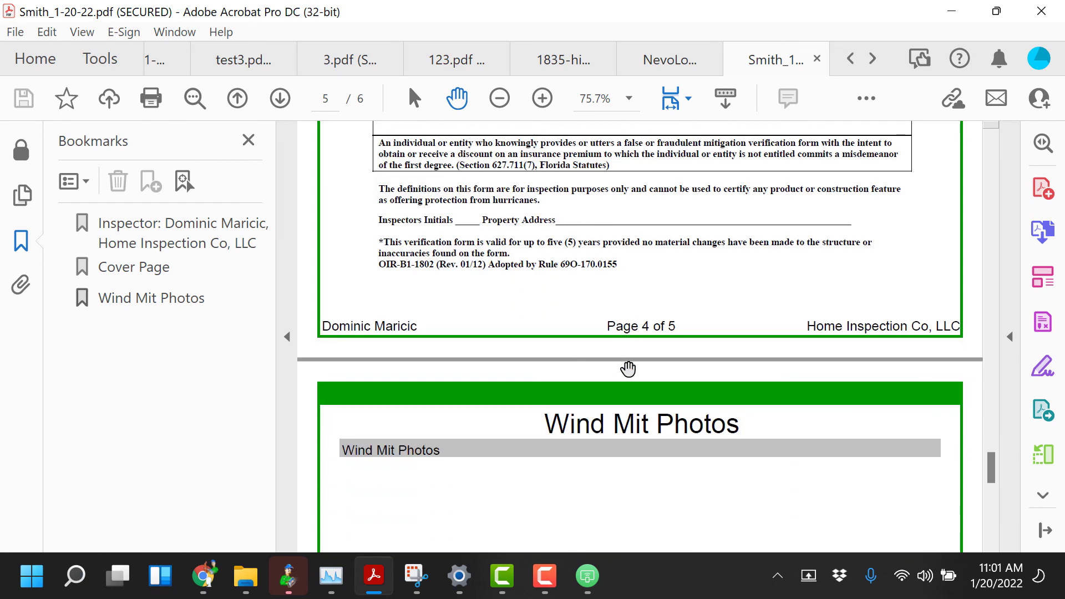
pyautogui.scroll(-3, 628, 368)
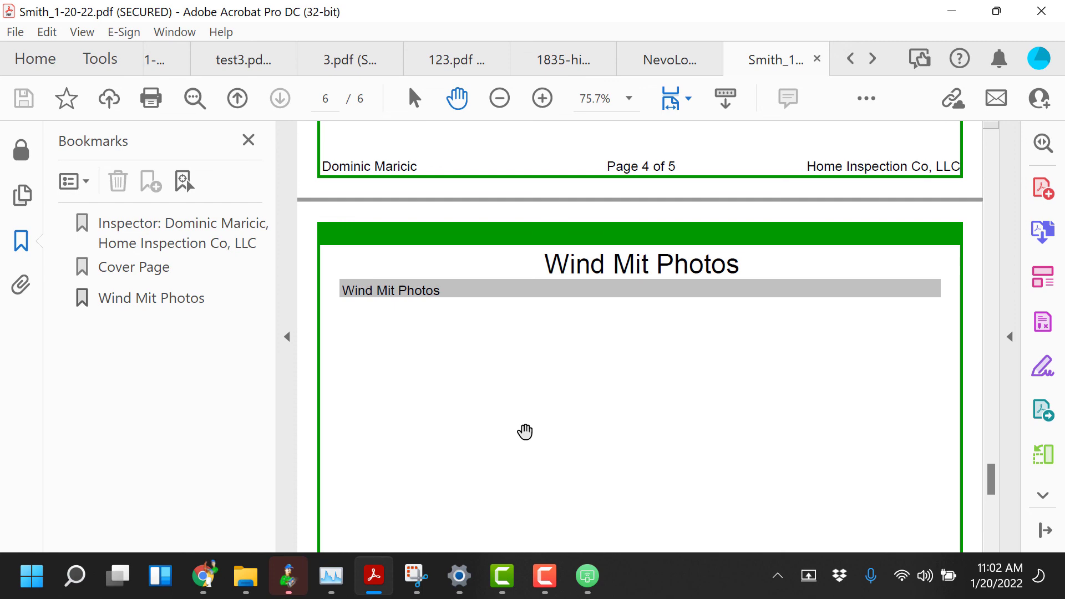
pyautogui.scroll(8, 525, 432)
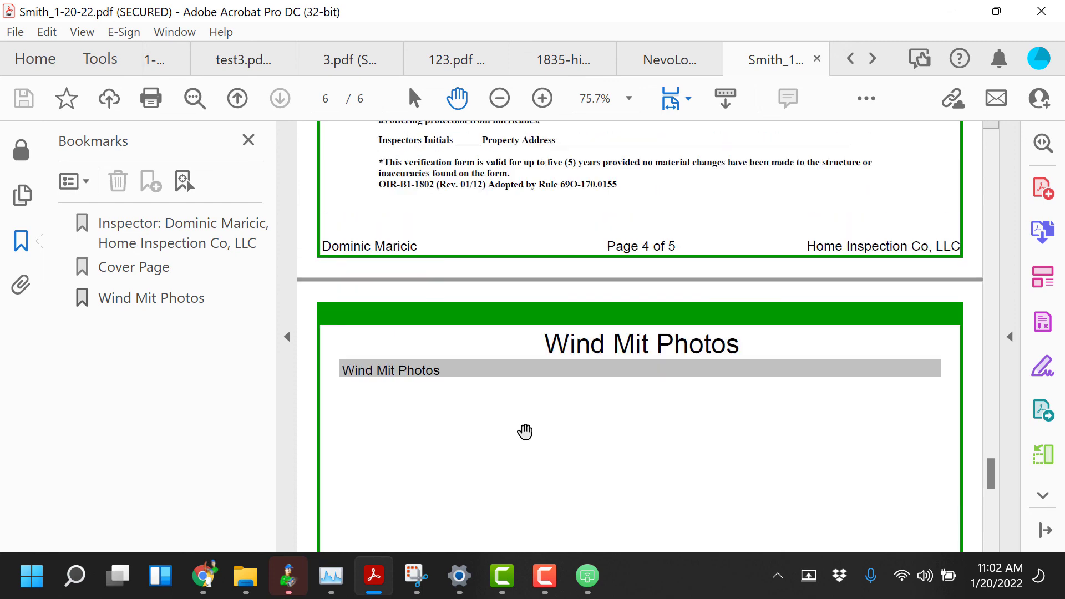
pyautogui.scroll(3, 525, 432)
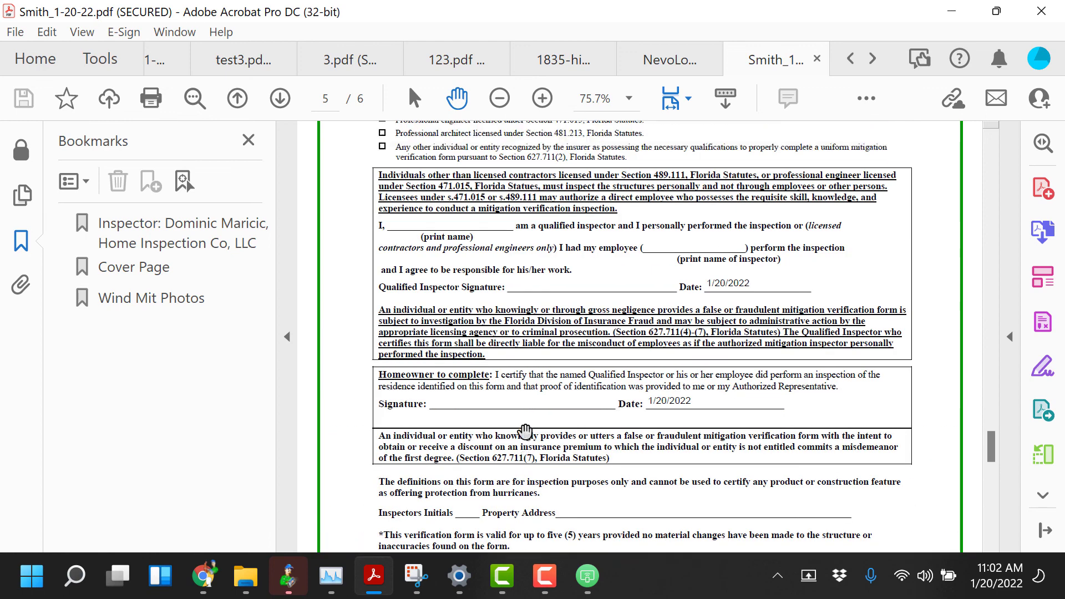